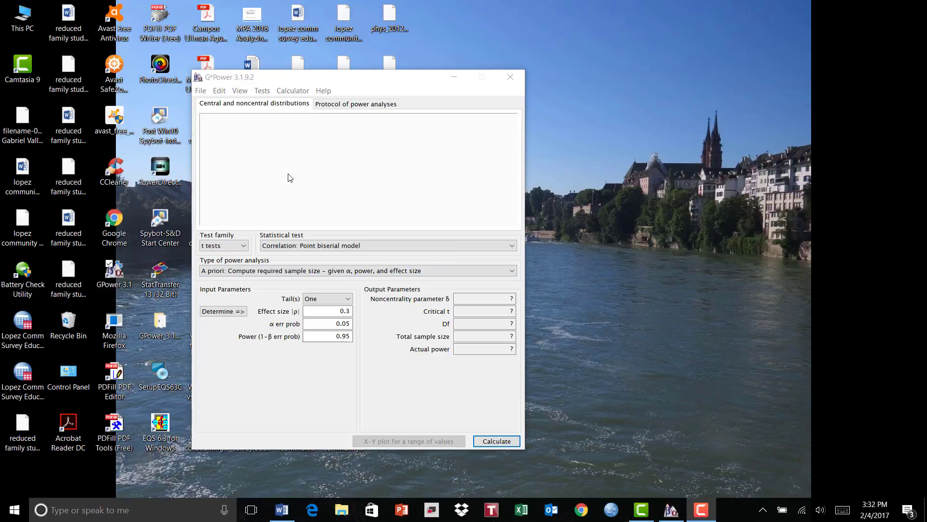
- Browse the F tests and t tests families, leaving the point biserial correlation test selected
click(244, 247)
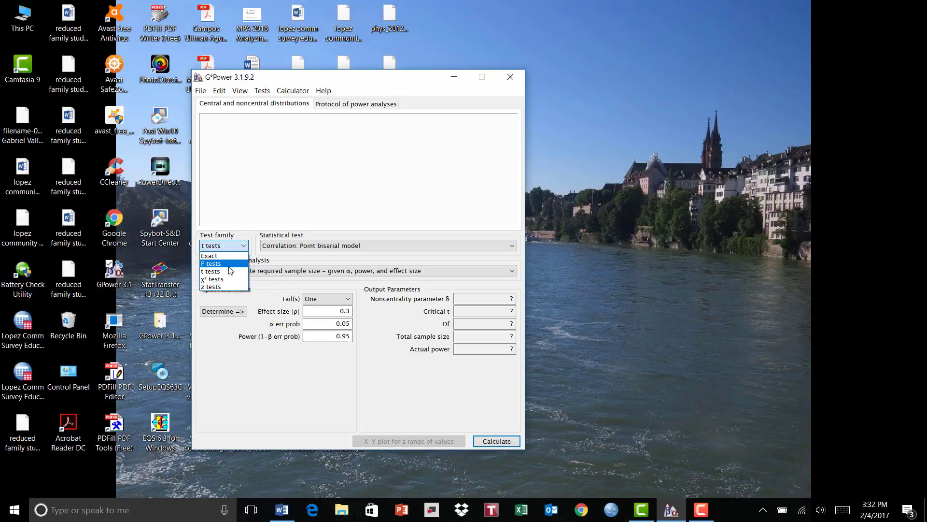
click(230, 263)
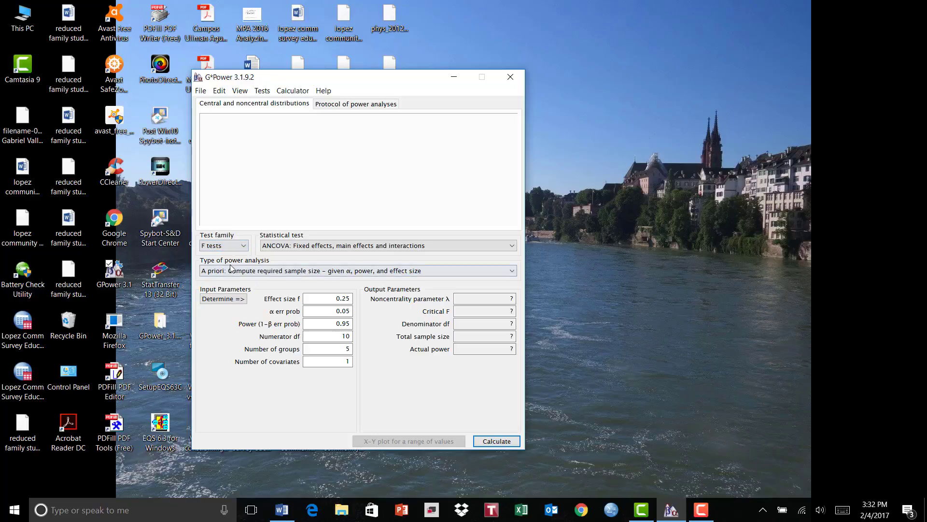
click(511, 247)
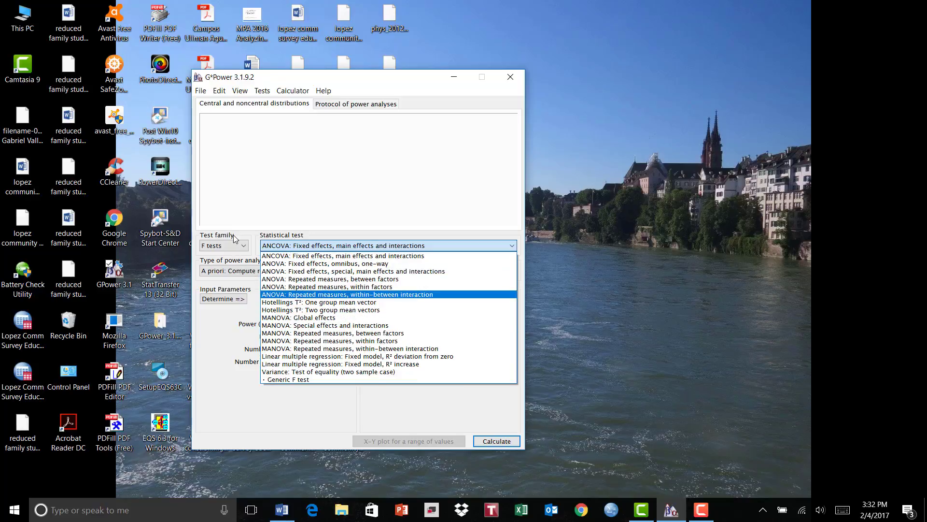
click(243, 248)
click(244, 247)
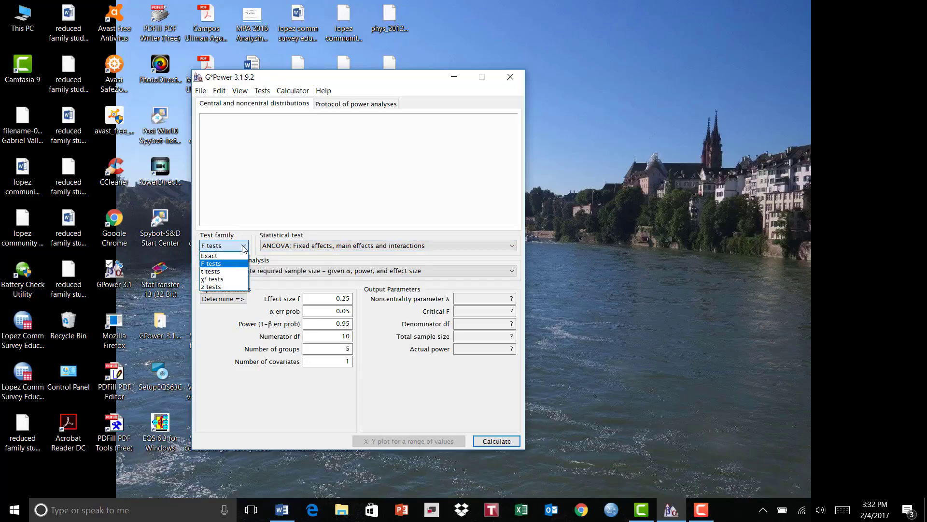
click(242, 271)
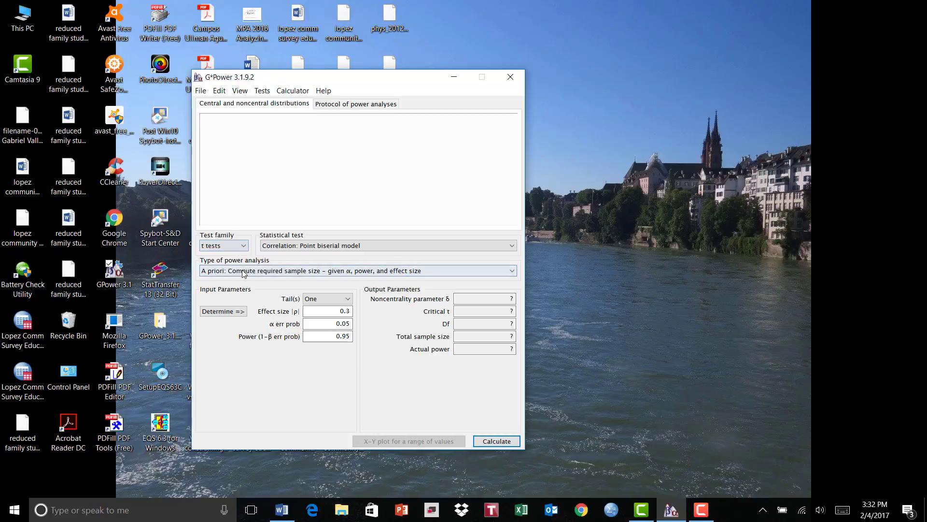
click(512, 246)
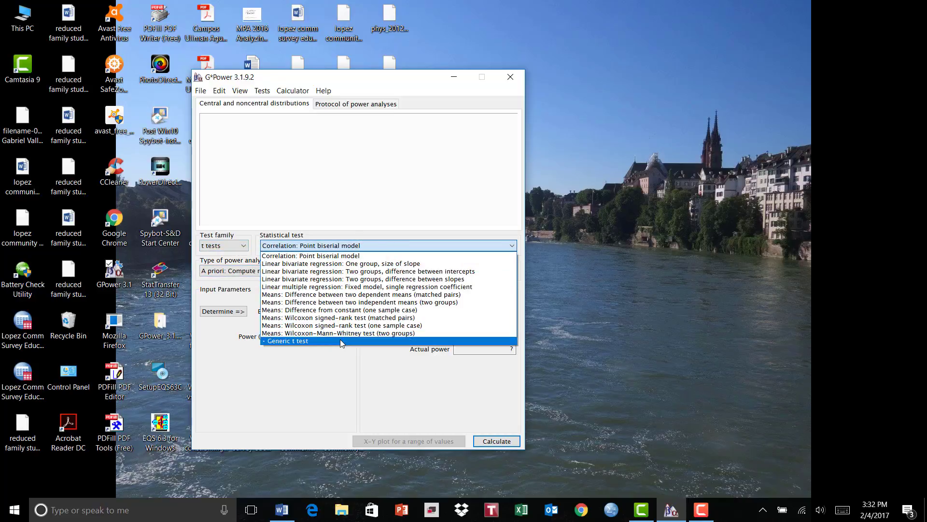
click(512, 247)
- Switch to the Exact family with the 'Correlation: Bivariate normal model' test
click(244, 246)
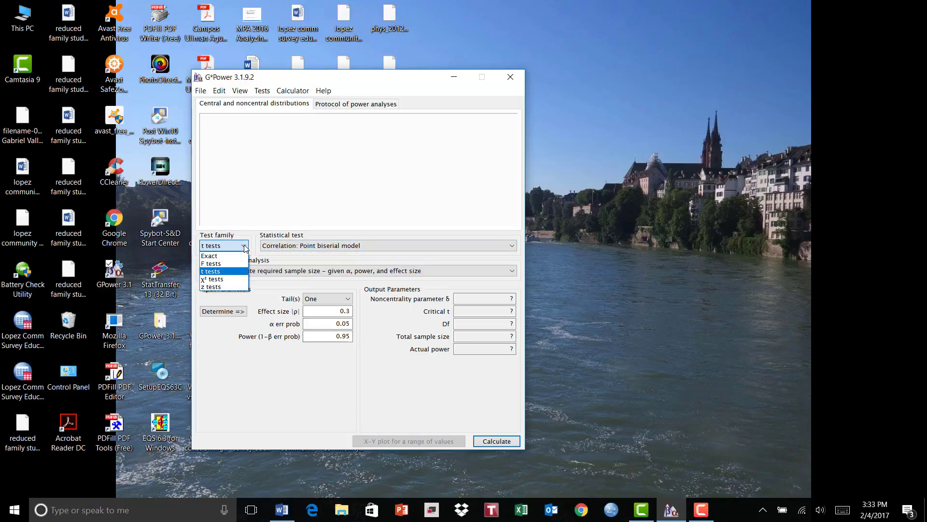
click(245, 256)
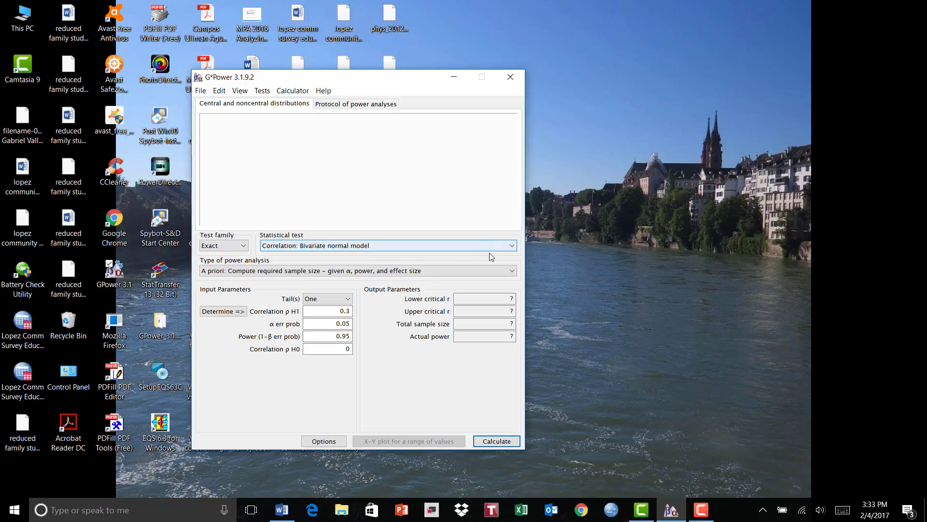
click(511, 248)
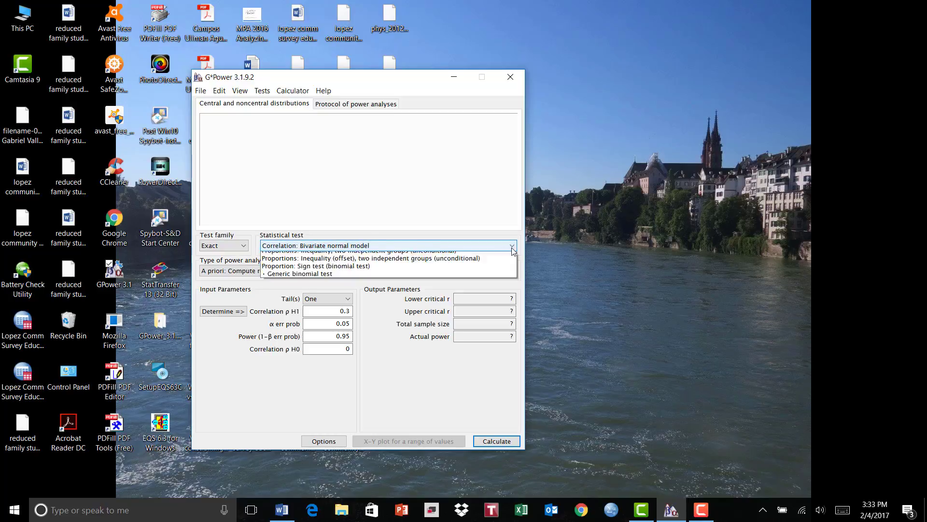
click(468, 244)
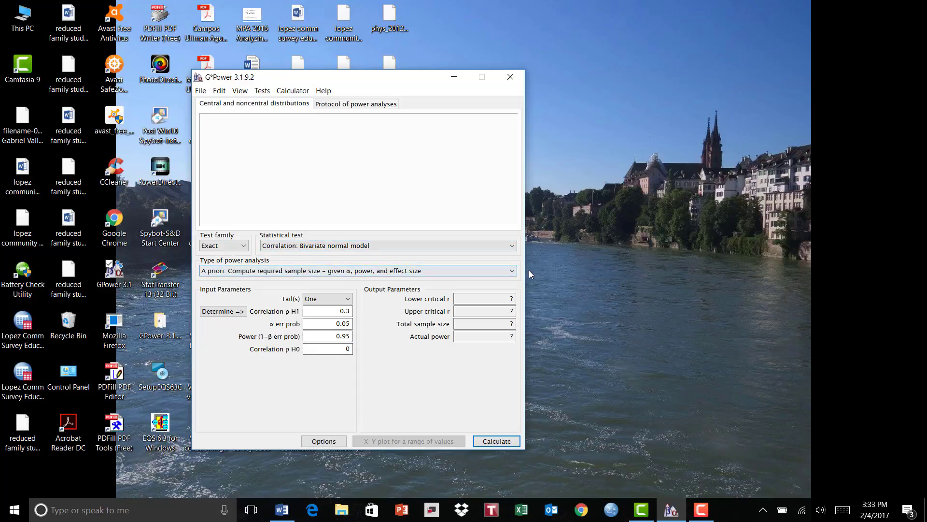
- Keep the A priori analysis, set Tail(s) to Two, and change power from 0.95 to .80
click(511, 271)
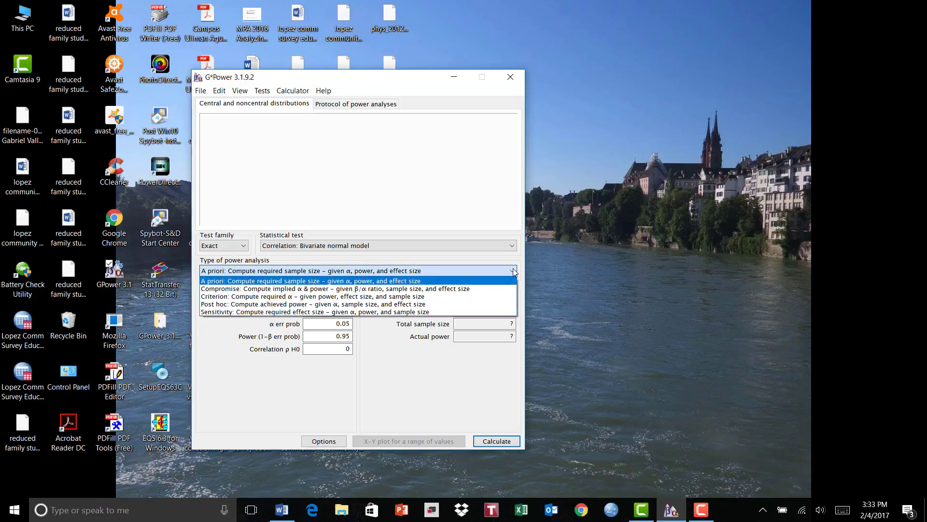
click(513, 271)
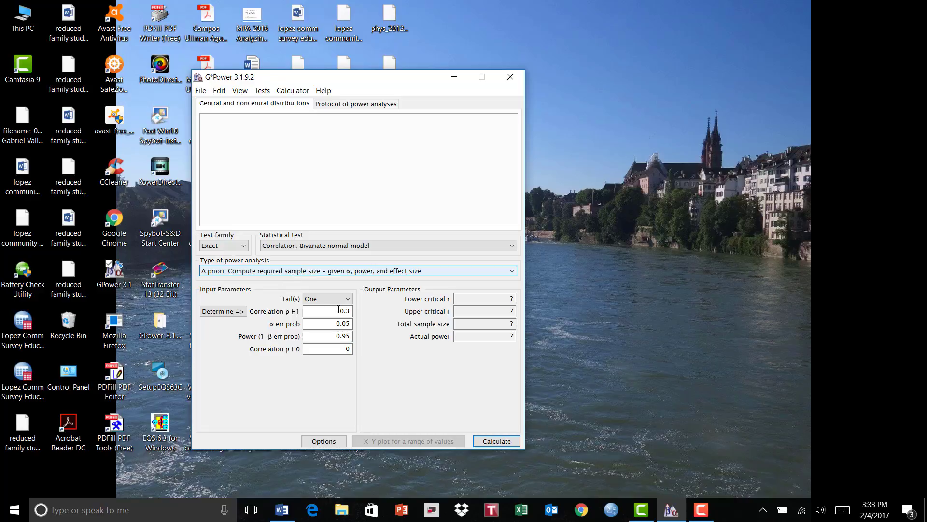
click(348, 299)
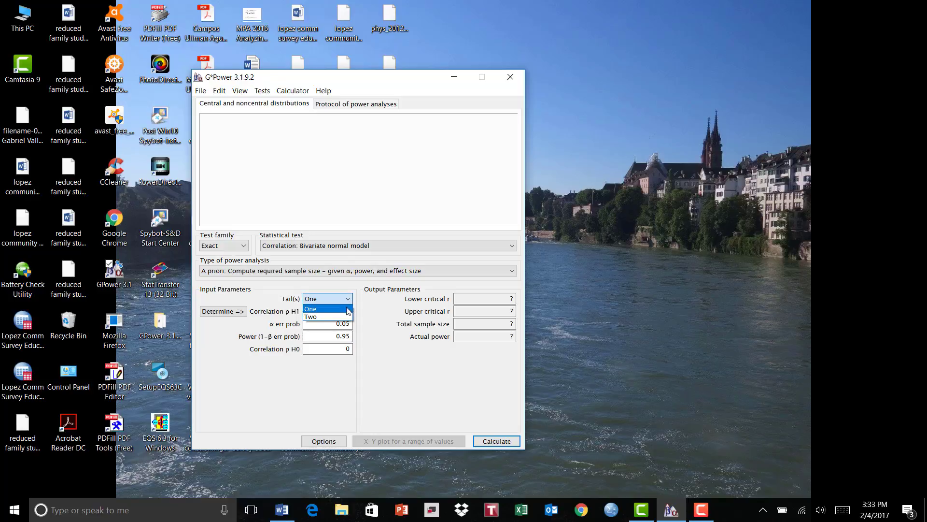
click(347, 317)
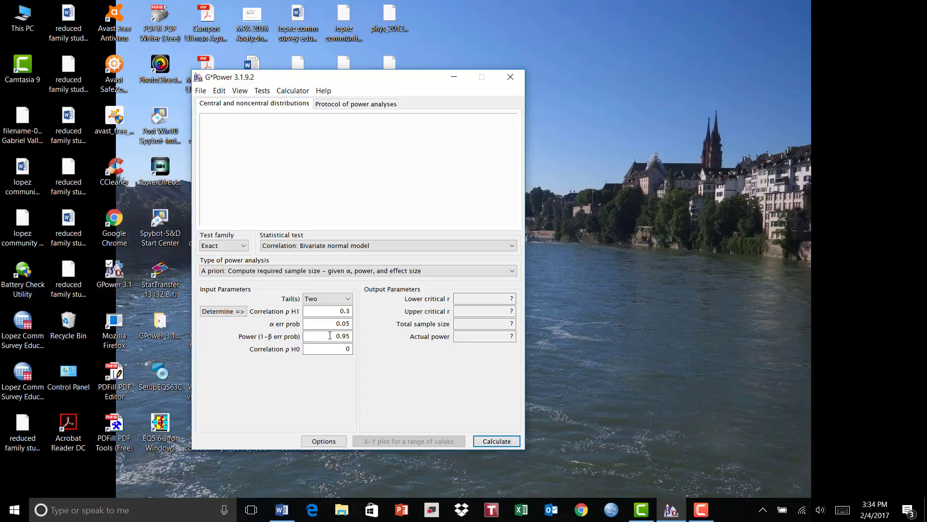
drag(329, 336, 352, 336)
text(.80)
- Enter ρ² .25 in the effect-size calculator and transfer the resulting ρ H1 0.5 to the main window
click(232, 312)
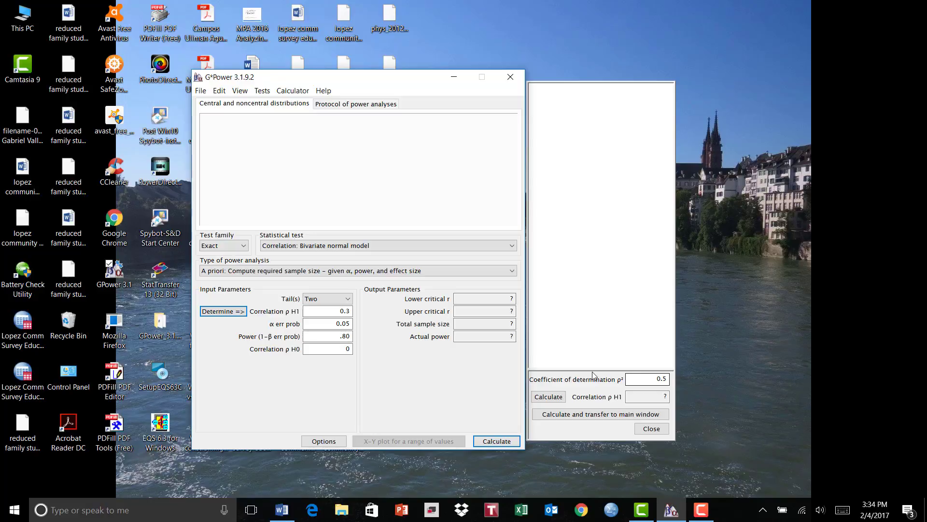
drag(641, 375, 672, 372)
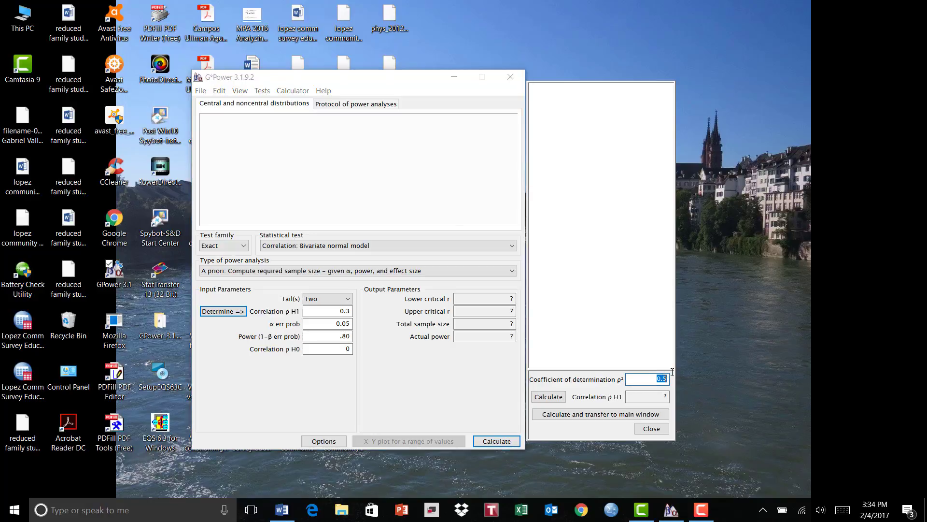
text(.25)
click(549, 396)
click(598, 415)
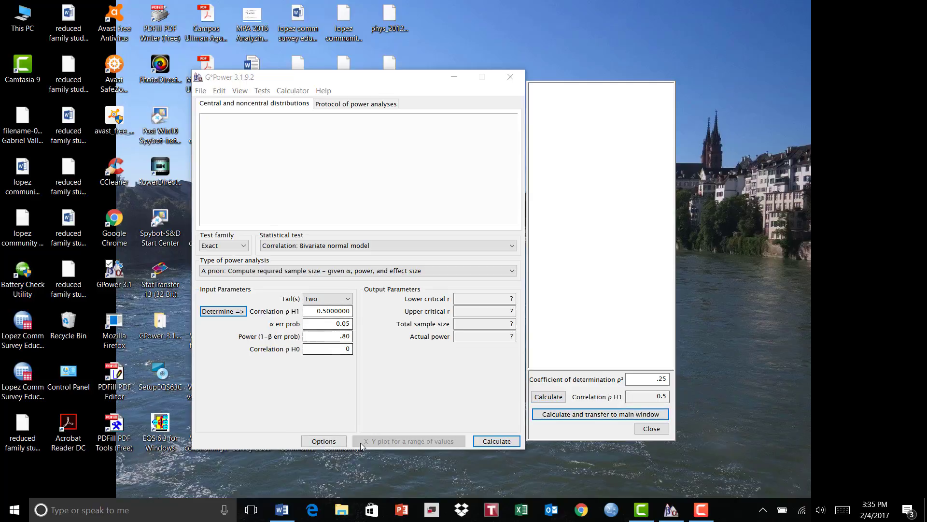
- Calculate the required sample size, yielding total N 29 and actual power 0.8139420
click(497, 442)
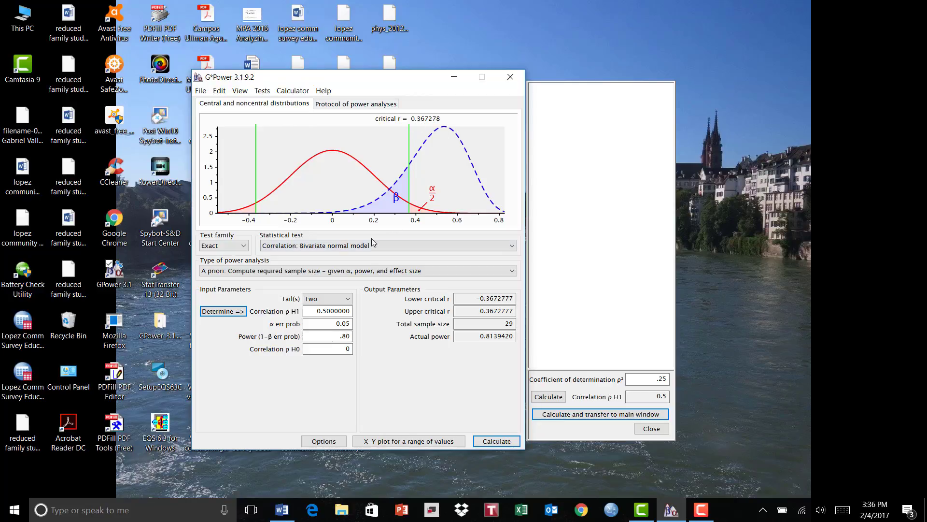
- Plot power on the y axis against total sample size 10–100 for ρ H1 0.5 and α 0.05
click(385, 442)
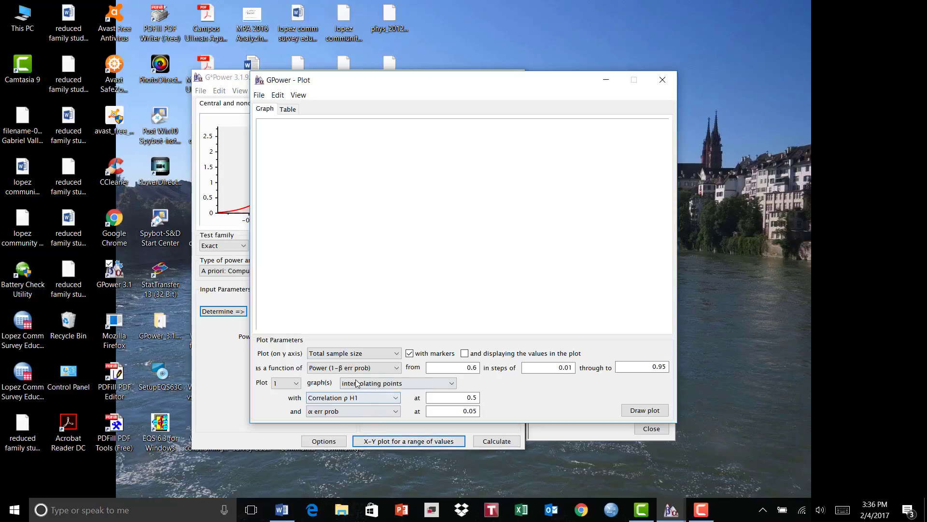
click(399, 354)
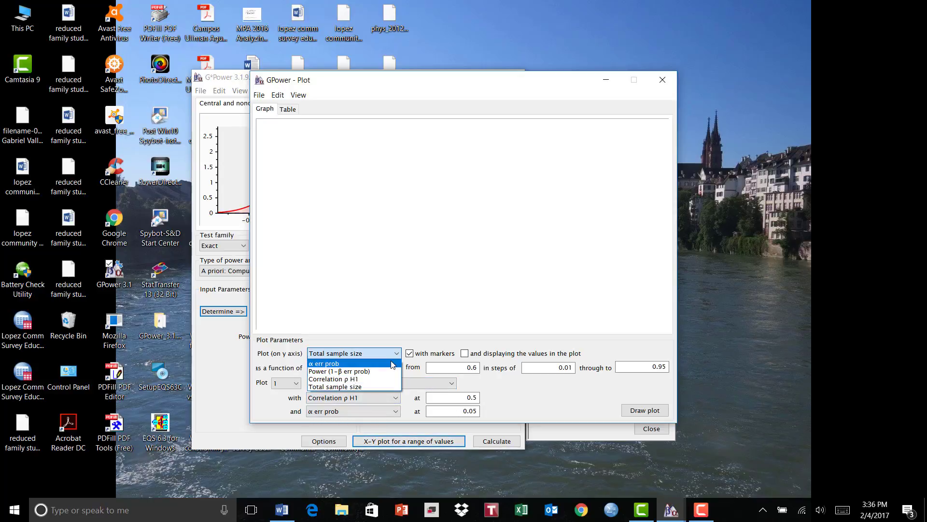
click(388, 374)
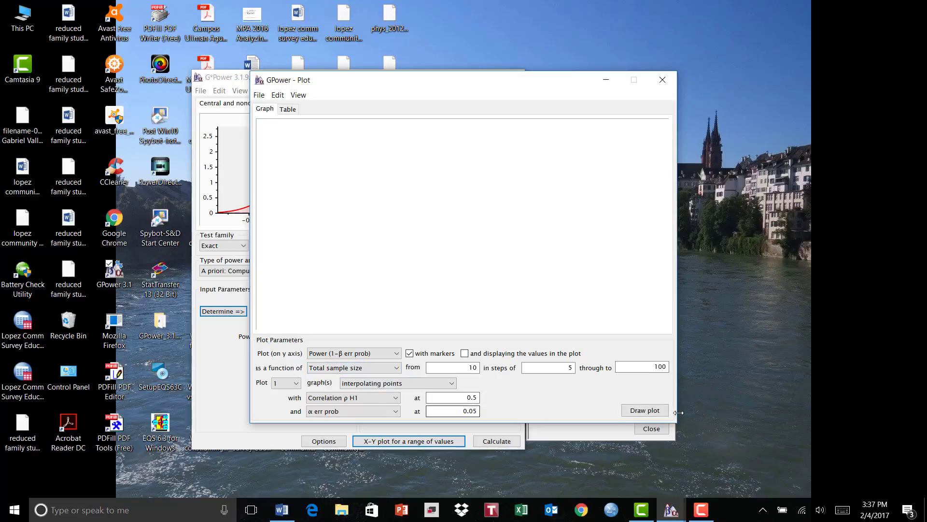
click(640, 411)
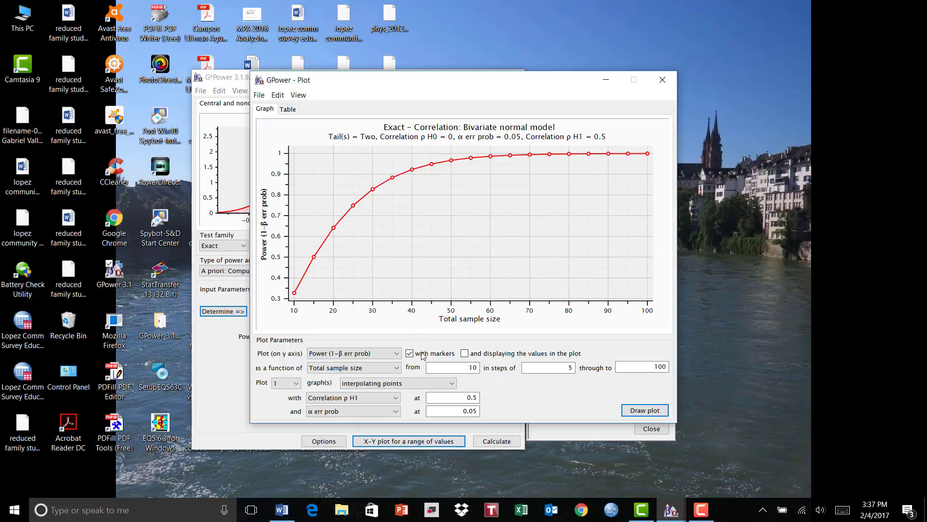
click(398, 354)
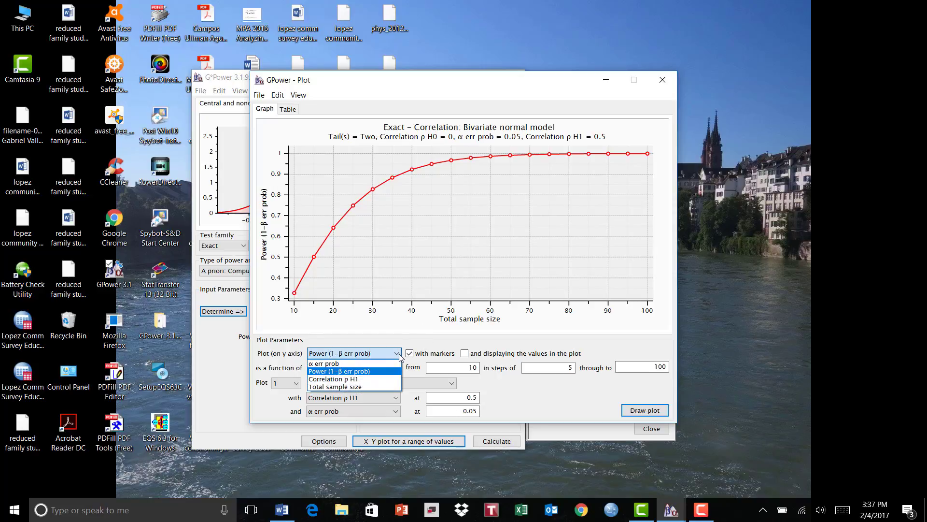
- Replot power as a function of Correlation ρ H1 (0.1–0.5) with total sample size 30
click(360, 386)
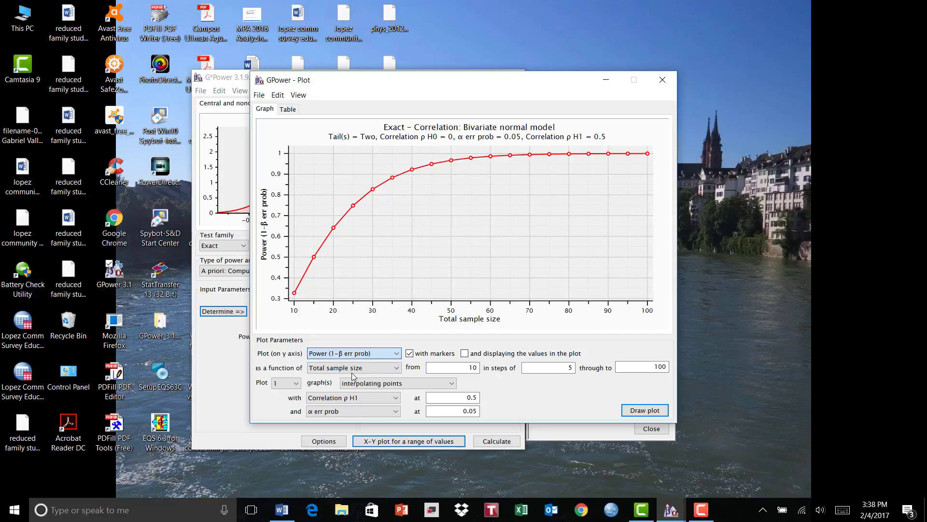
click(396, 371)
click(368, 394)
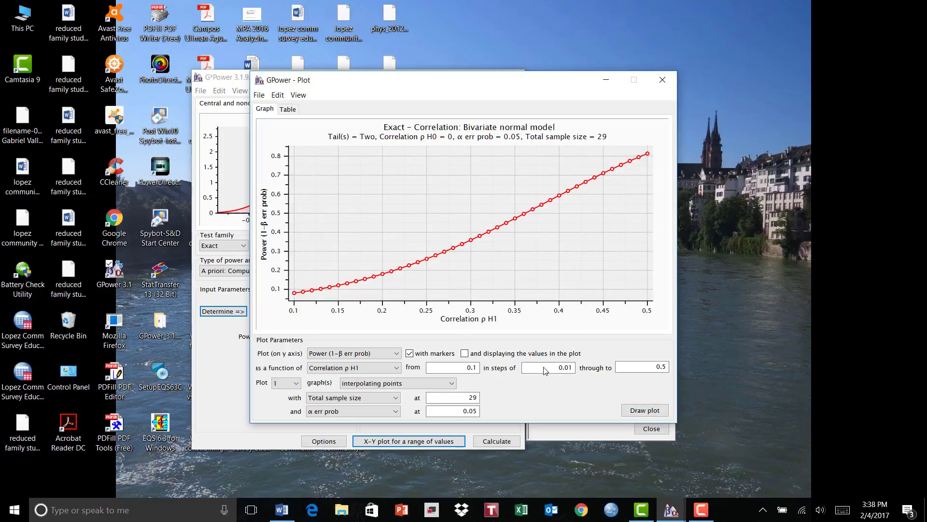
double_click(478, 396)
text(30)
click(660, 410)
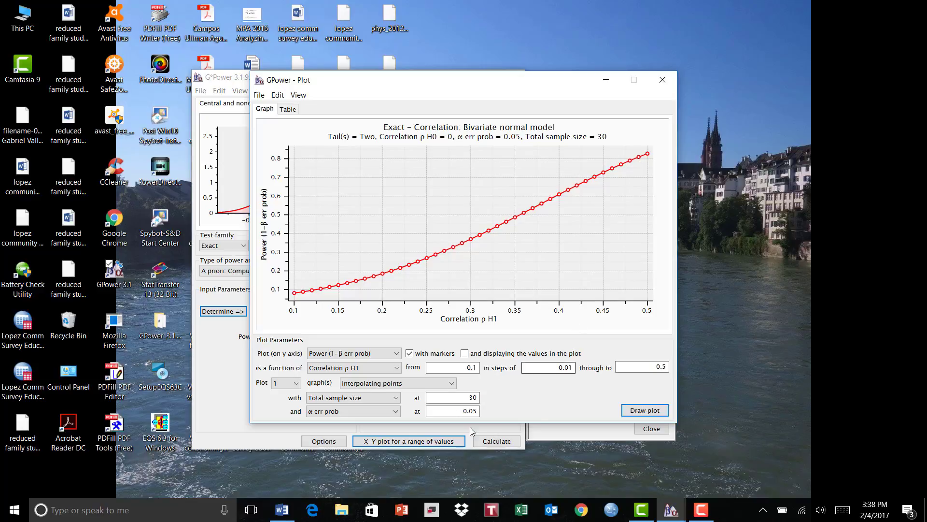
- Redraw the power-versus-correlation curve at total sample size 100, then at 1000
click(472, 398)
drag(467, 400, 492, 400)
key(Return)
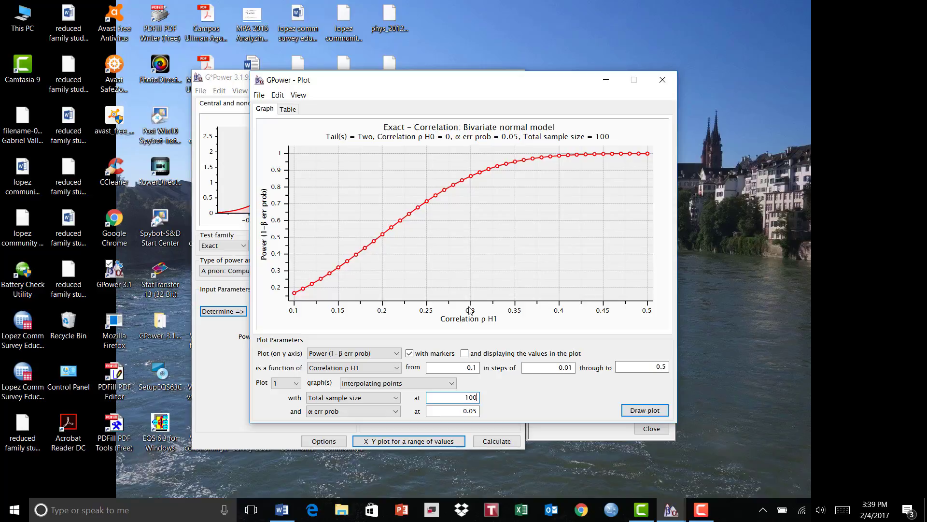
double_click(470, 397)
text(1000)
click(632, 409)
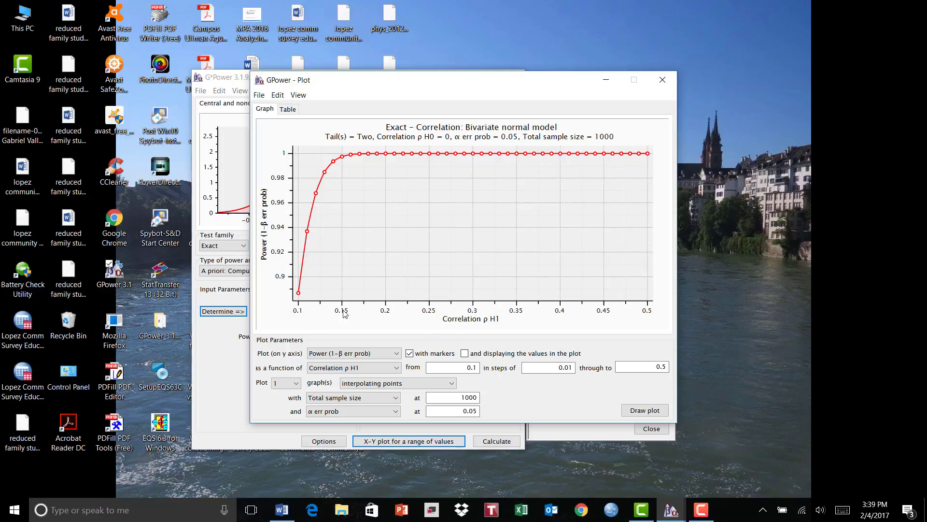
- Redraw the power curve first with total sample size 100, then with 50
click(462, 396)
double_click(462, 397)
text(100)
click(628, 414)
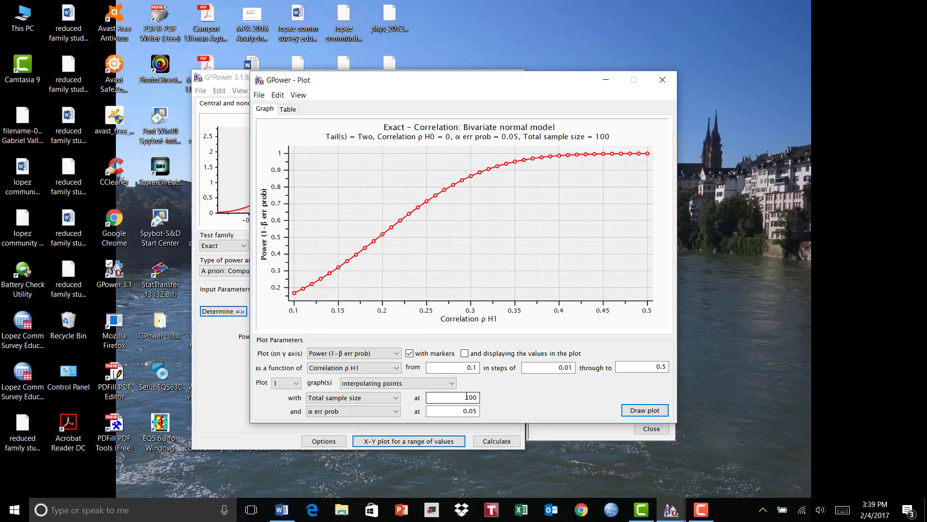
drag(461, 397, 480, 399)
text(50)
click(643, 411)
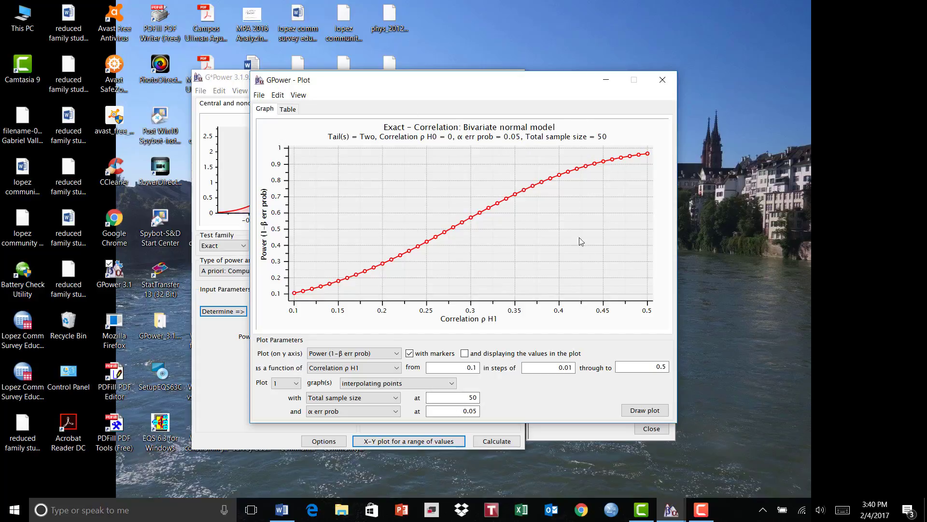
- Copy the G*Power plot and paste it into the blank Word document as a picture via Paste Special
click(259, 95)
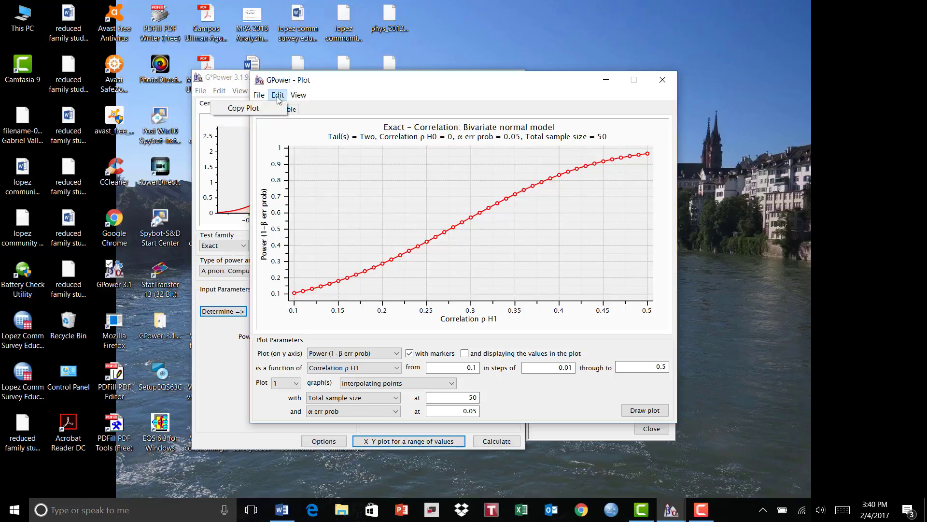
click(273, 108)
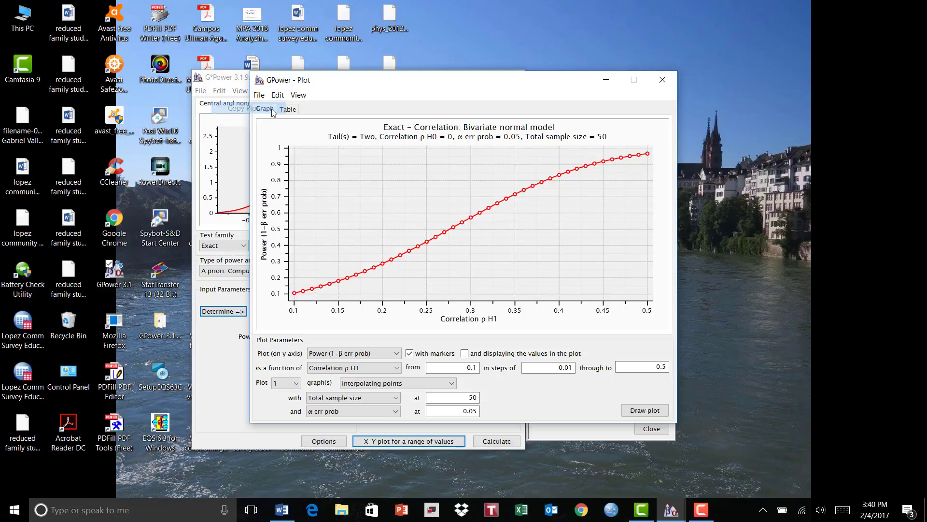
click(283, 512)
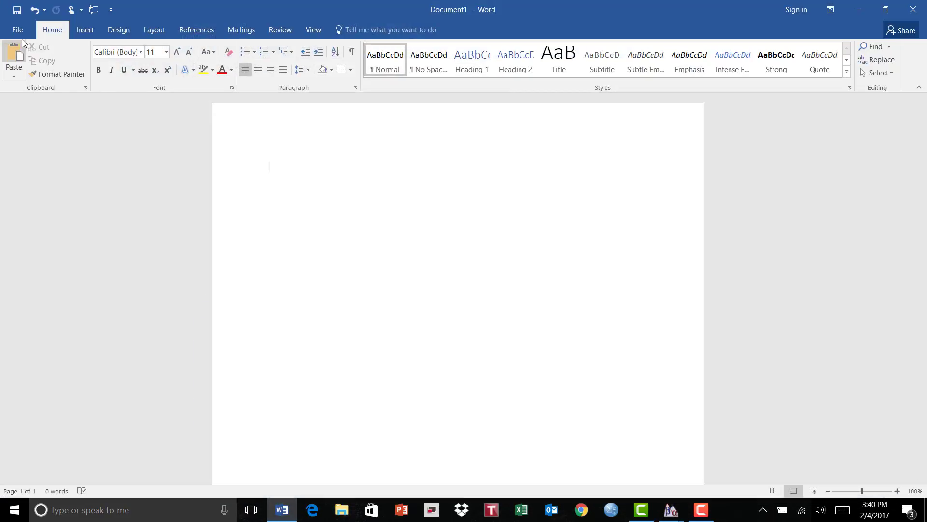
click(13, 77)
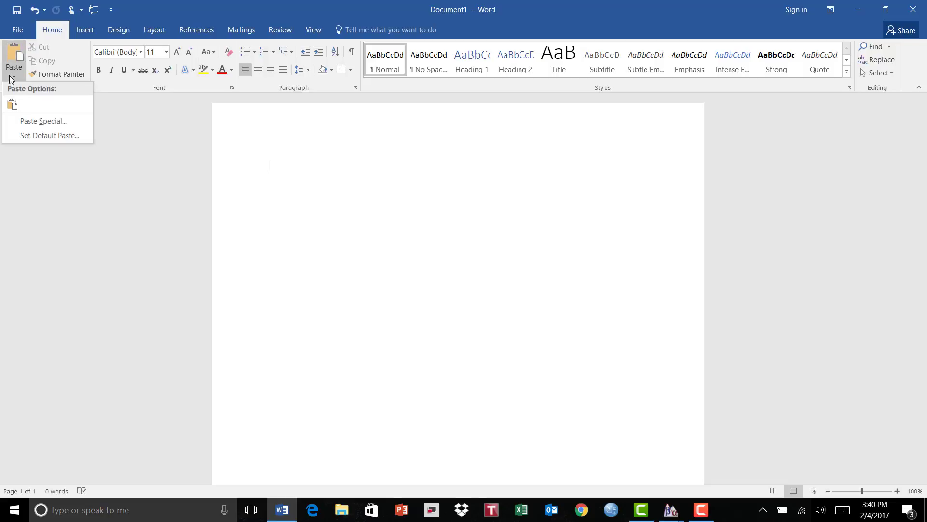
click(28, 121)
click(555, 339)
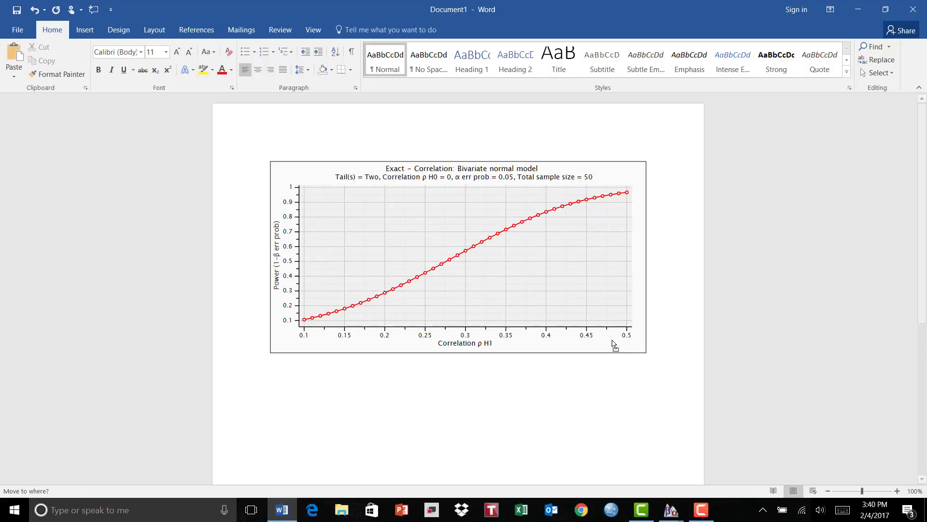
- Shrink the pasted plot picture to about two-thirds of its size
click(562, 326)
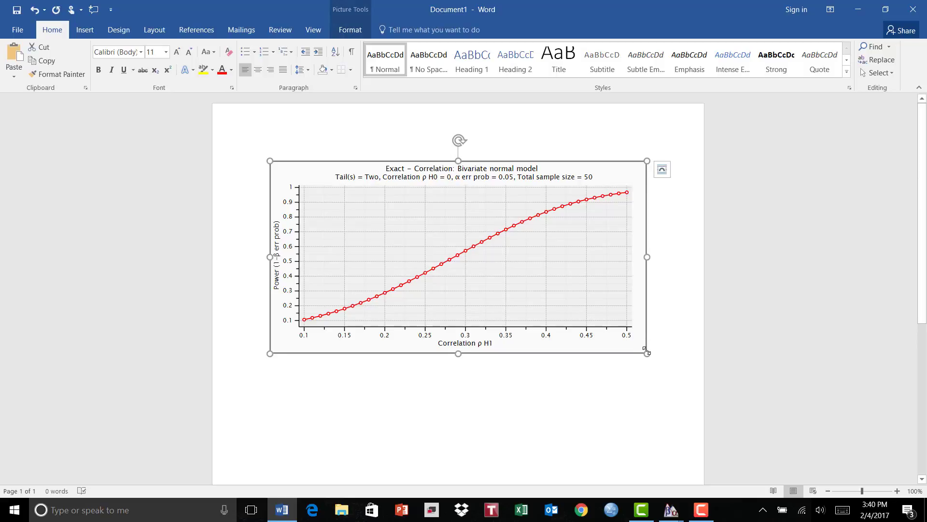
drag(646, 351, 520, 289)
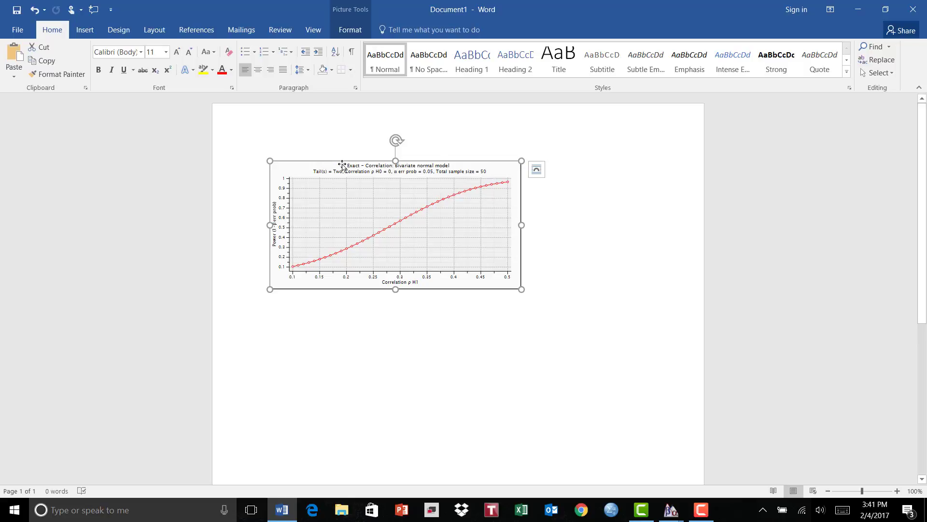
click(397, 375)
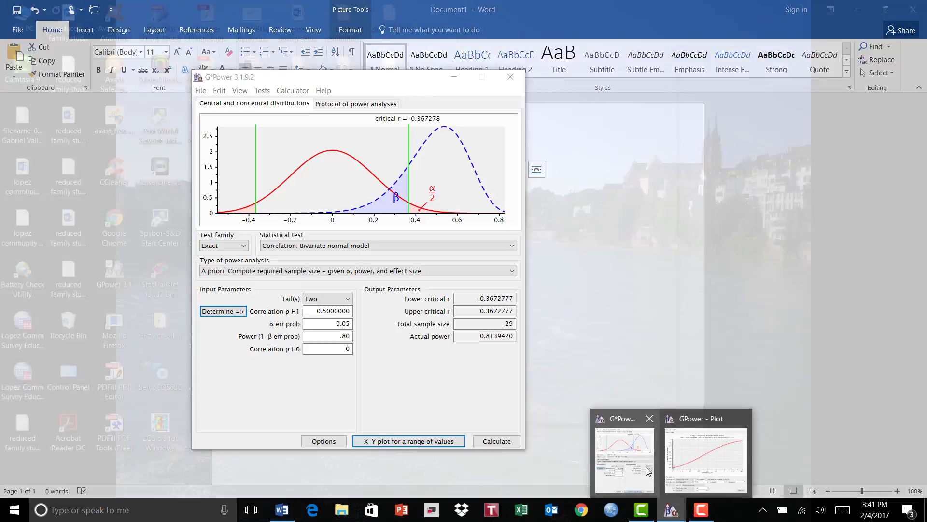
- Return to the G*Power main window showing total sample size 29 and actual power 0.8139420
click(645, 467)
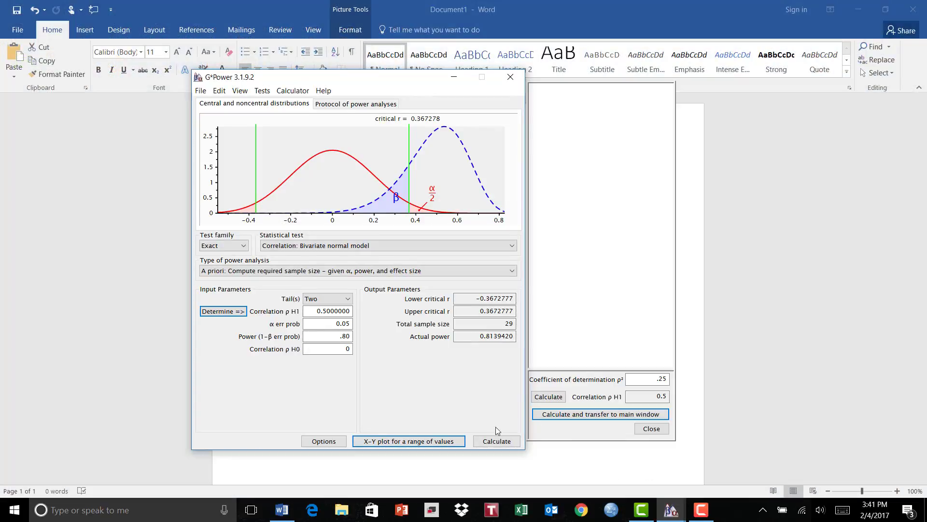
click(554, 238)
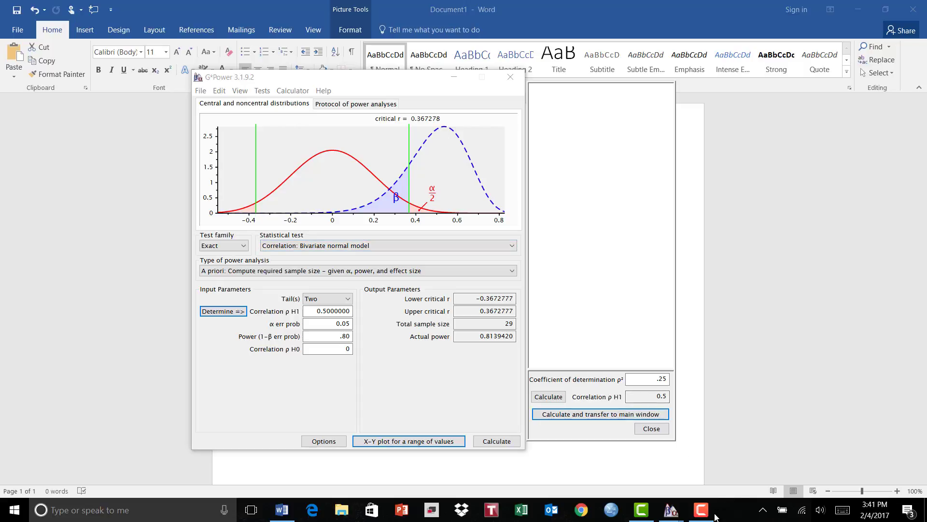
mouse_move(700, 518)
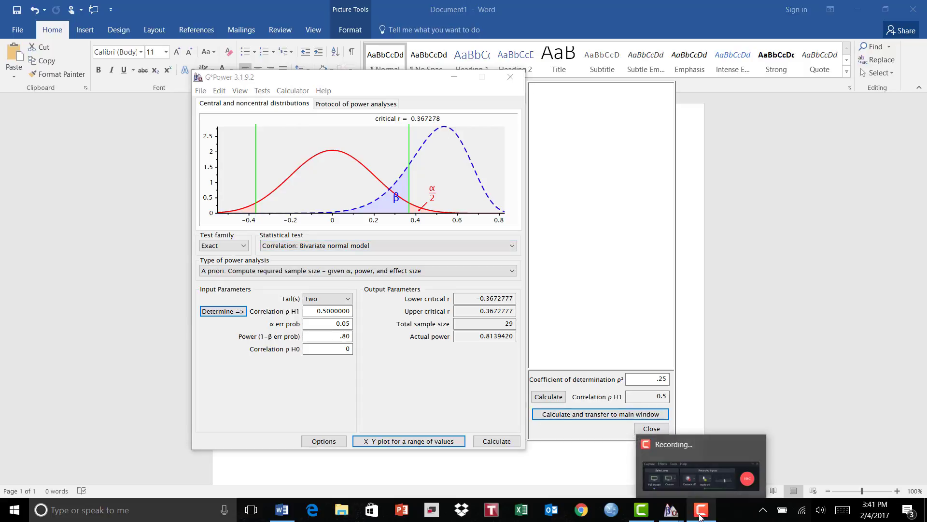